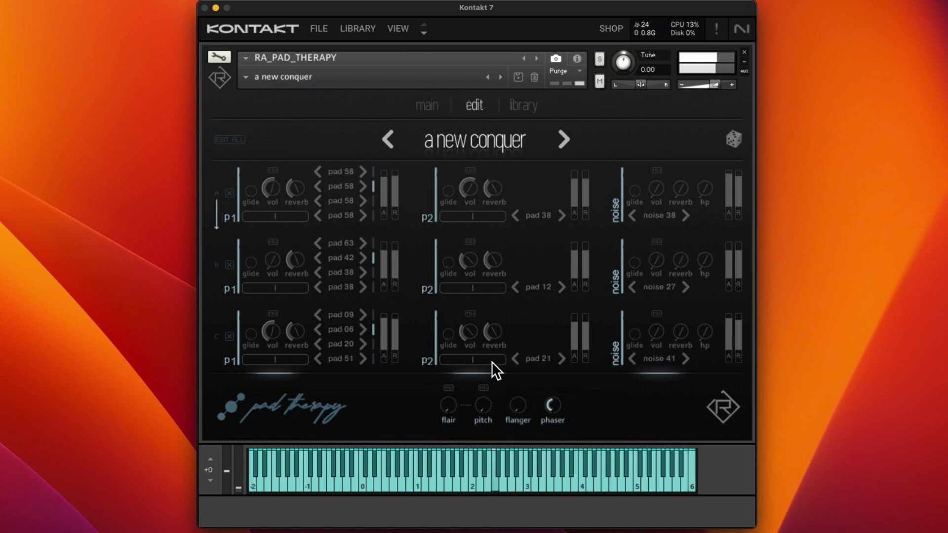
Step: Look through the main, edit and library pages and browse the snapshot list
left_click(427, 110)
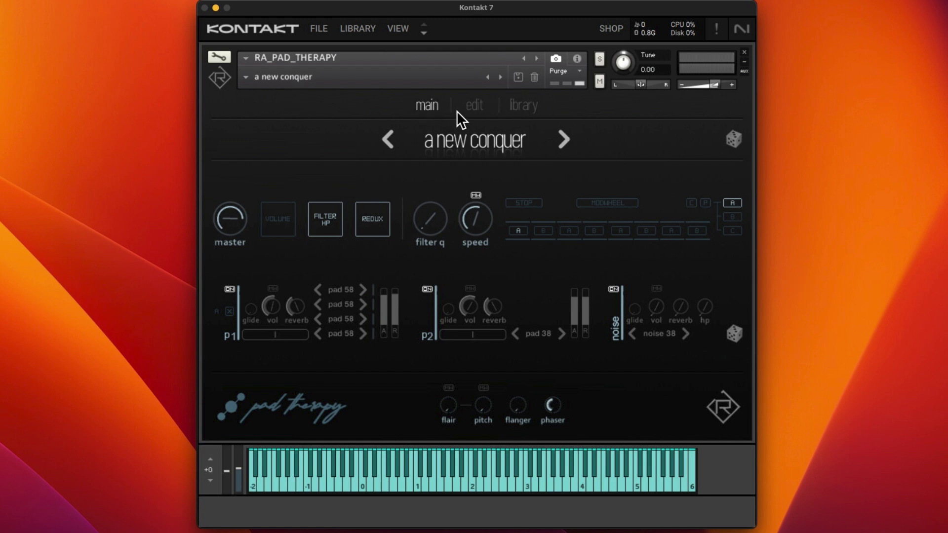
left_click(474, 106)
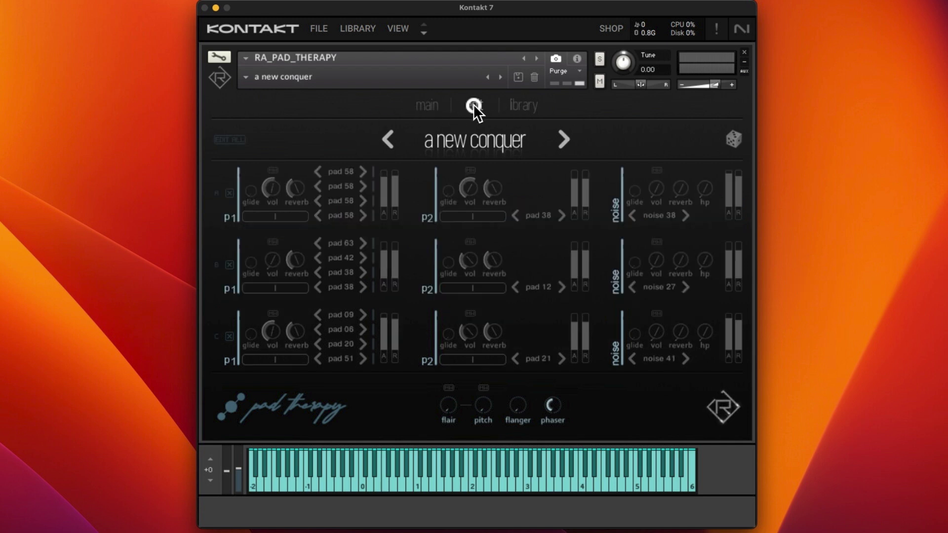
left_click(520, 108)
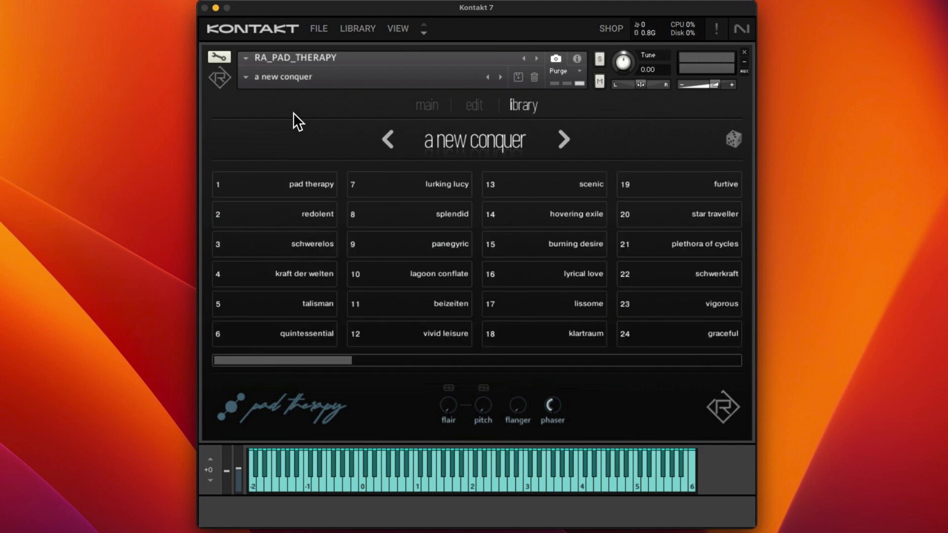
left_click(245, 77)
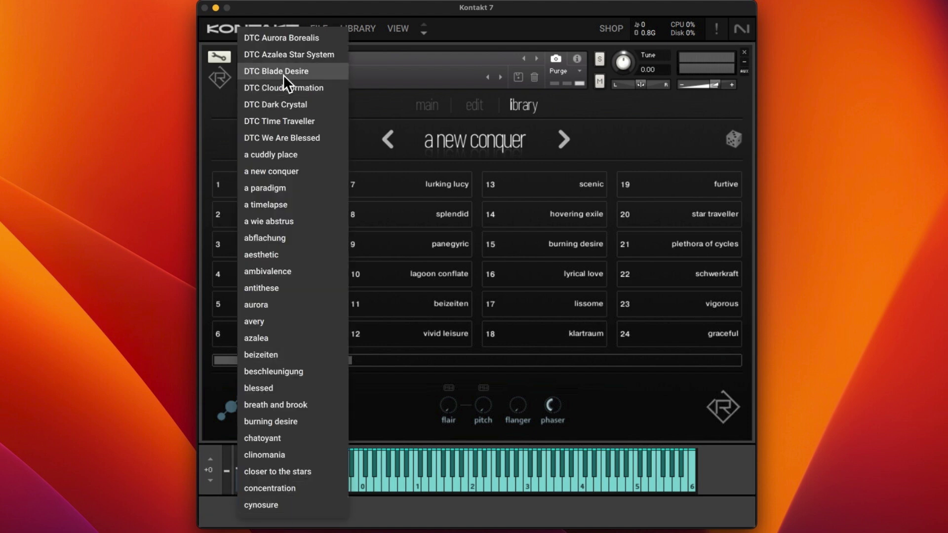
left_click(383, 103)
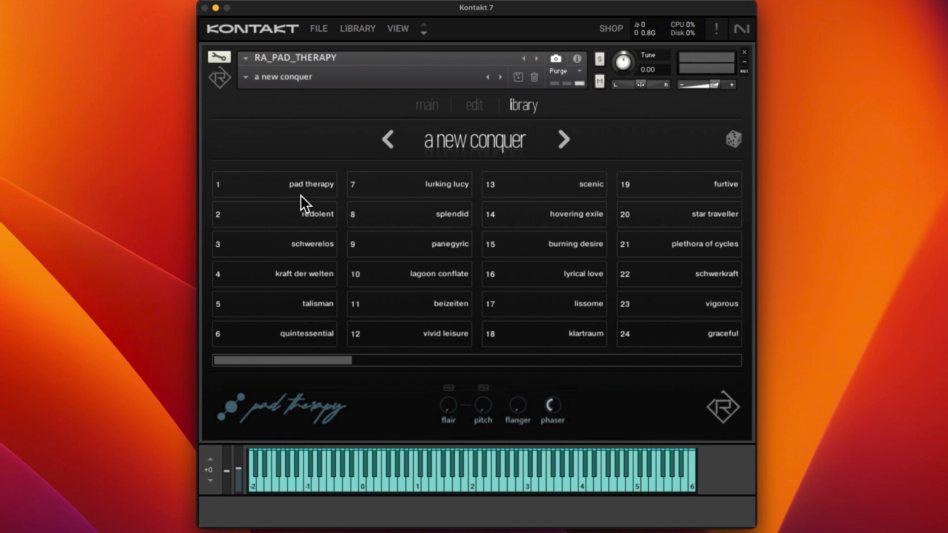
left_click_drag(318, 361, 159, 387)
Step: Return to the main page and load the "a timelapse" snapshot
left_click(427, 104)
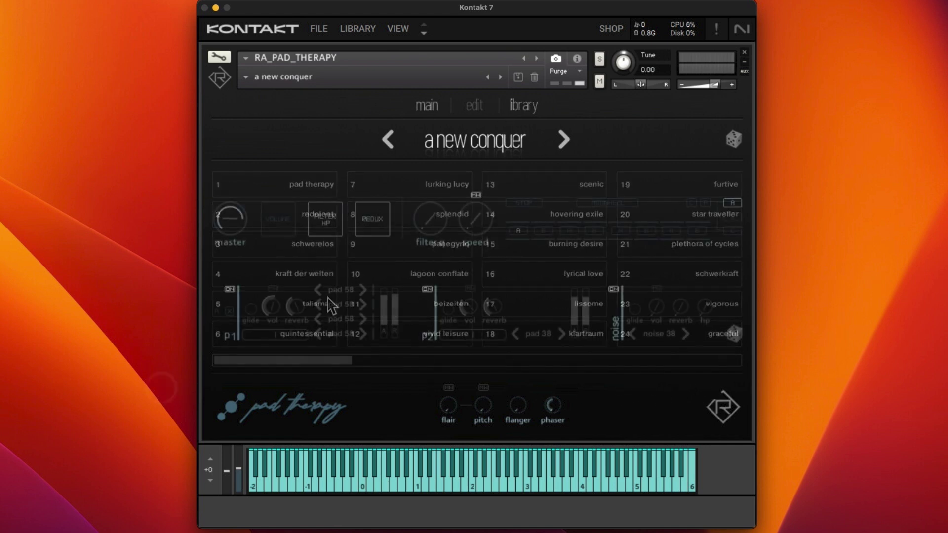
left_click(244, 78)
left_click(291, 204)
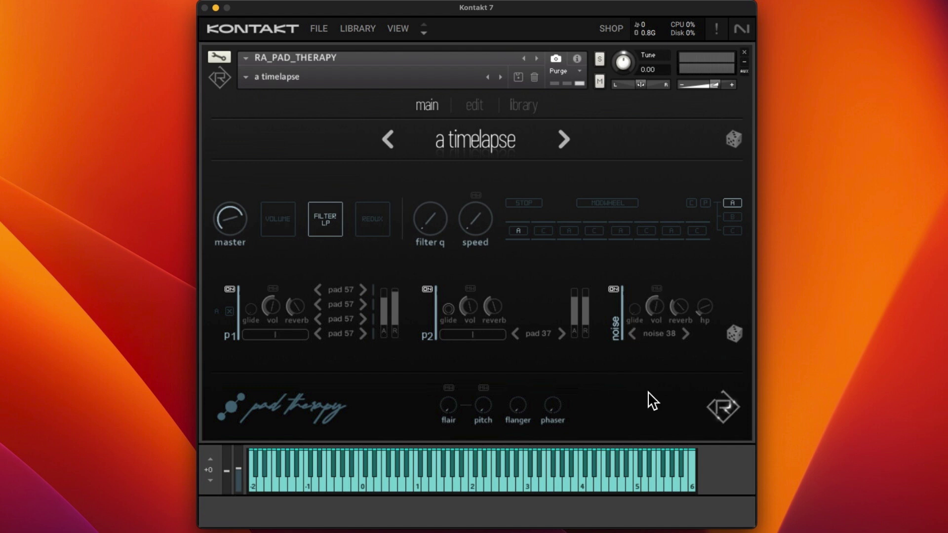
Step: Browse the available sounds for the noise, P2 and P1 layers, keeping the current selections
left_click(659, 333)
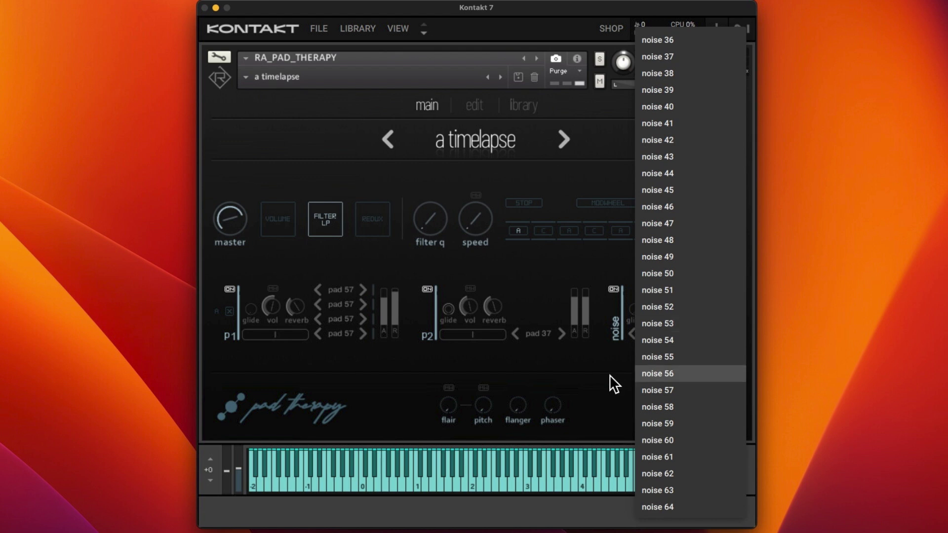
left_click(602, 358)
left_click(535, 334)
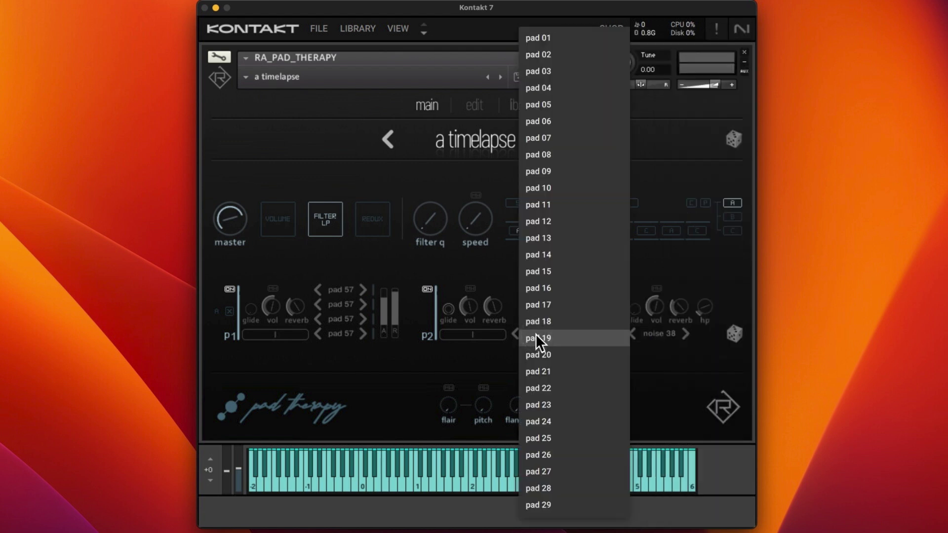
left_click(424, 374)
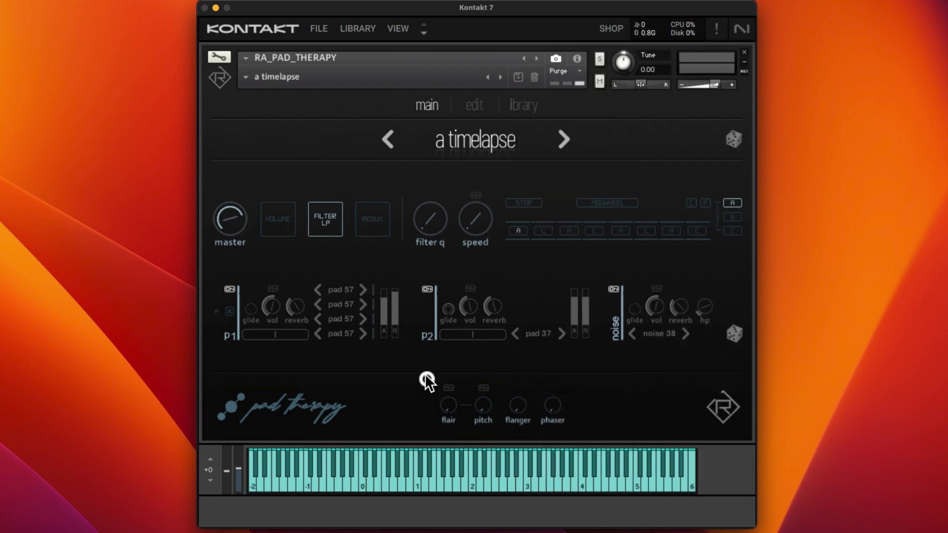
left_click(339, 290)
left_click(286, 365)
Step: Try pad 22 in all four slots of the P1 layer and step them back to pad 20
left_click(344, 289)
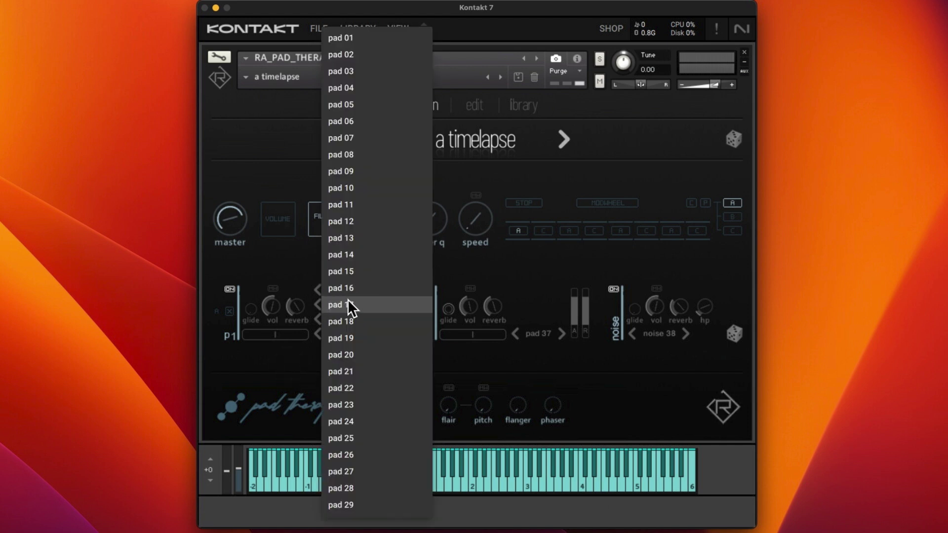
left_click(347, 307)
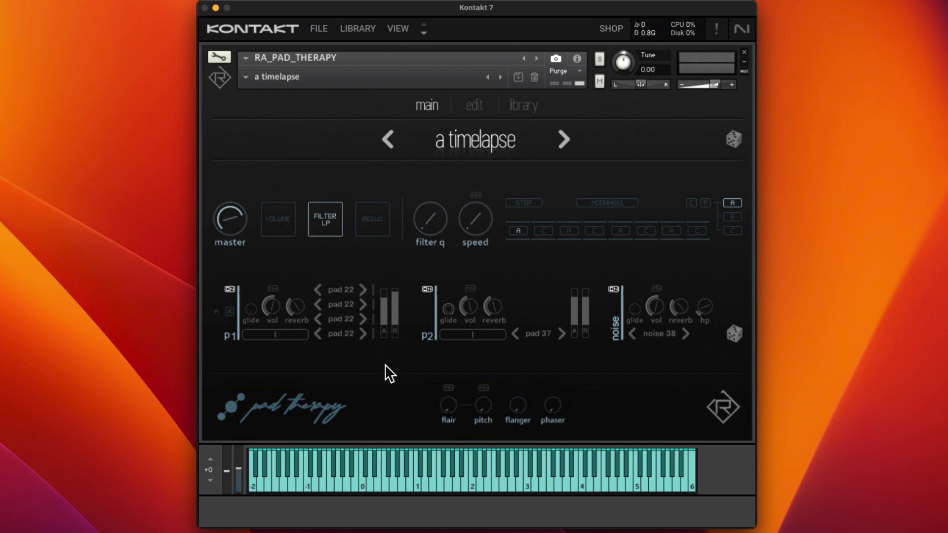
left_click(318, 334)
left_click(318, 334)
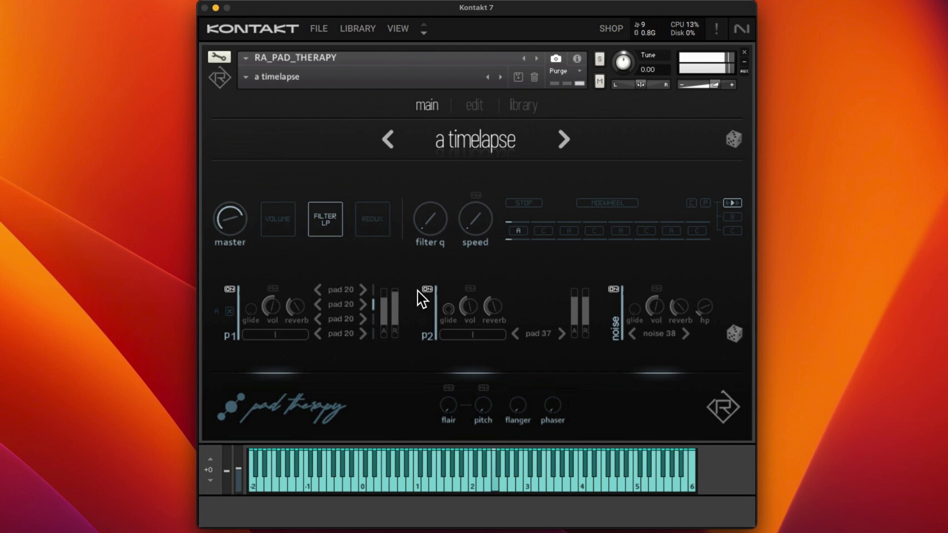
Step: Reload the "a timelapse" snapshot and show all its layers on the edit page
left_click(276, 76)
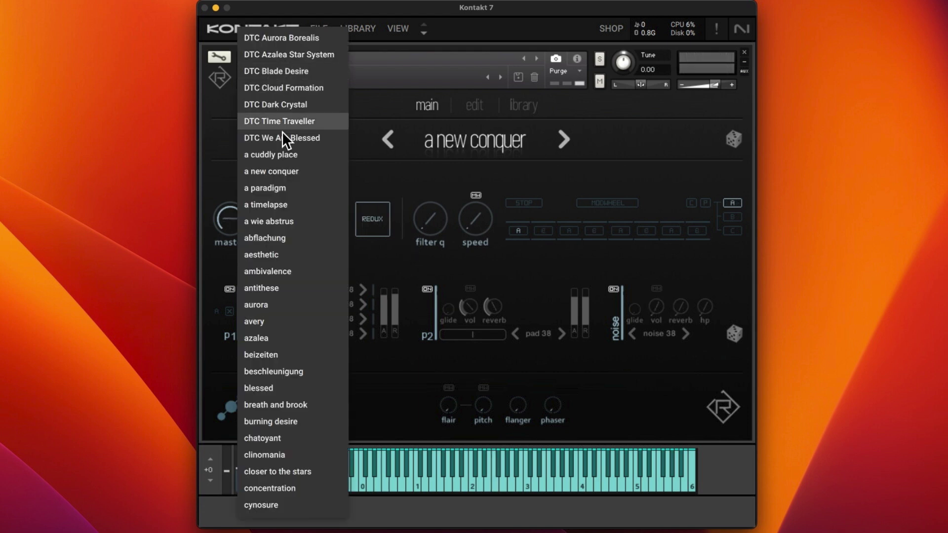
left_click(285, 209)
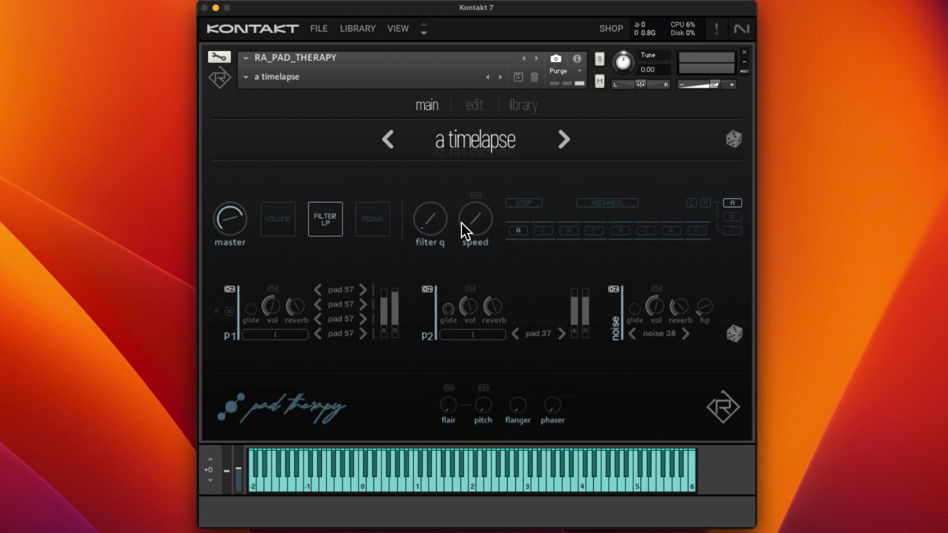
left_click(475, 105)
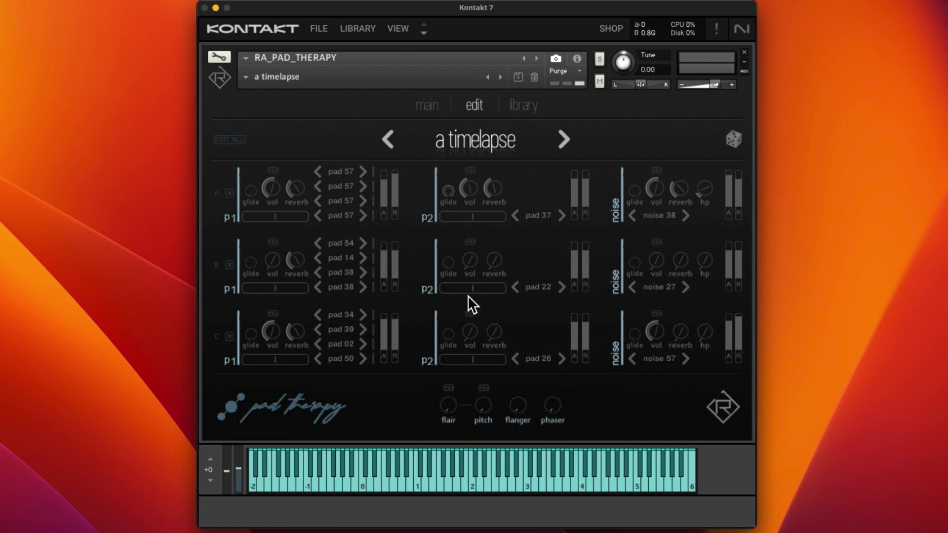
Step: Return to the main page, link the sequence speed to the mod wheel and raise the speed
left_click(423, 104)
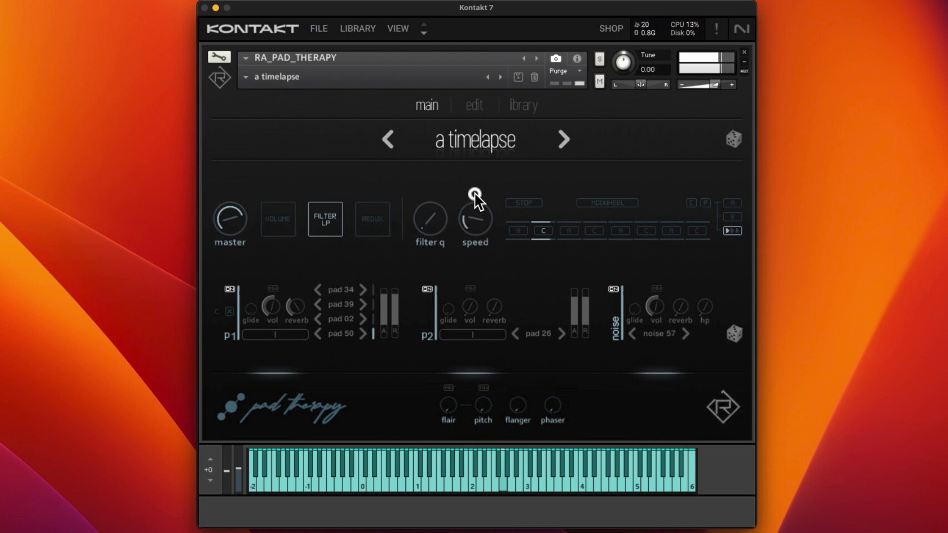
left_click_drag(475, 193, 470, 219)
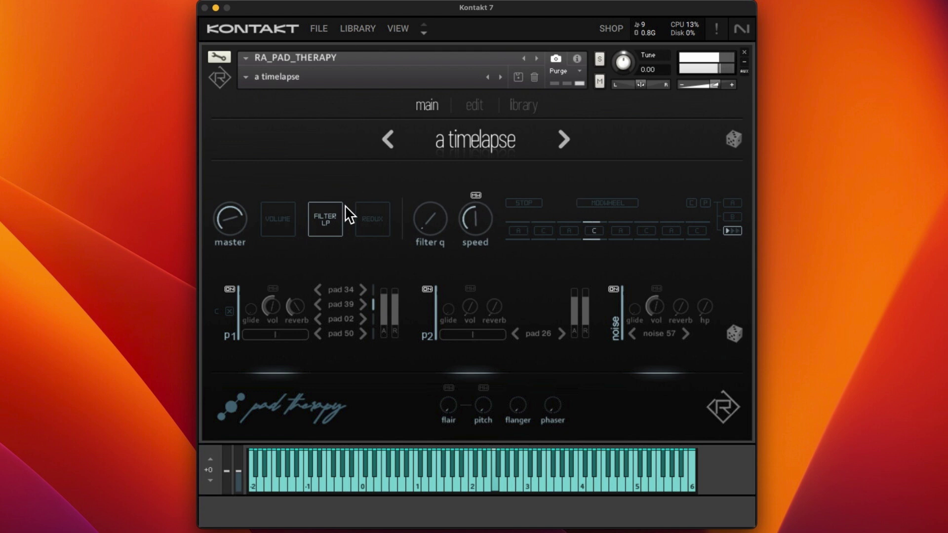
left_click(529, 203)
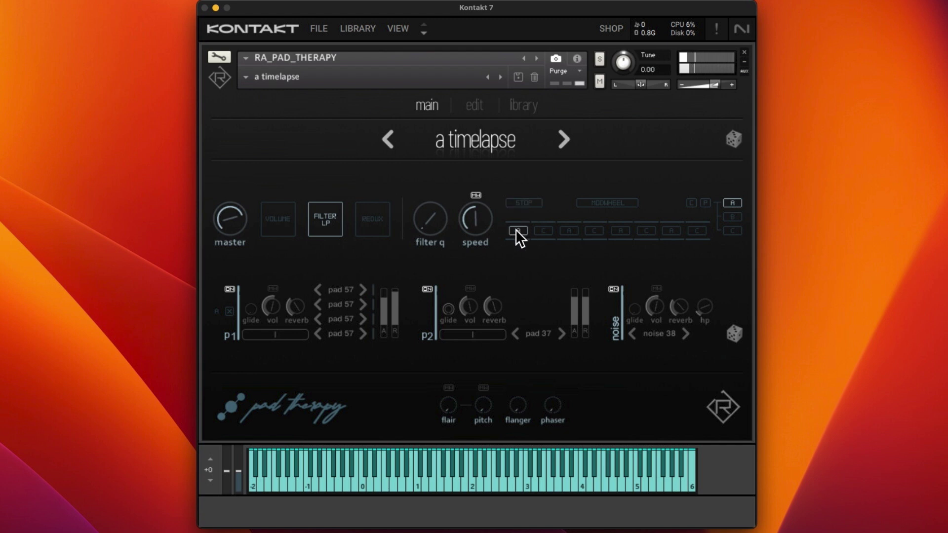
Step: Try the Volume, Filter and Redux switches in the master section and adjust the master knob slightly
left_click(265, 218)
left_click(315, 224)
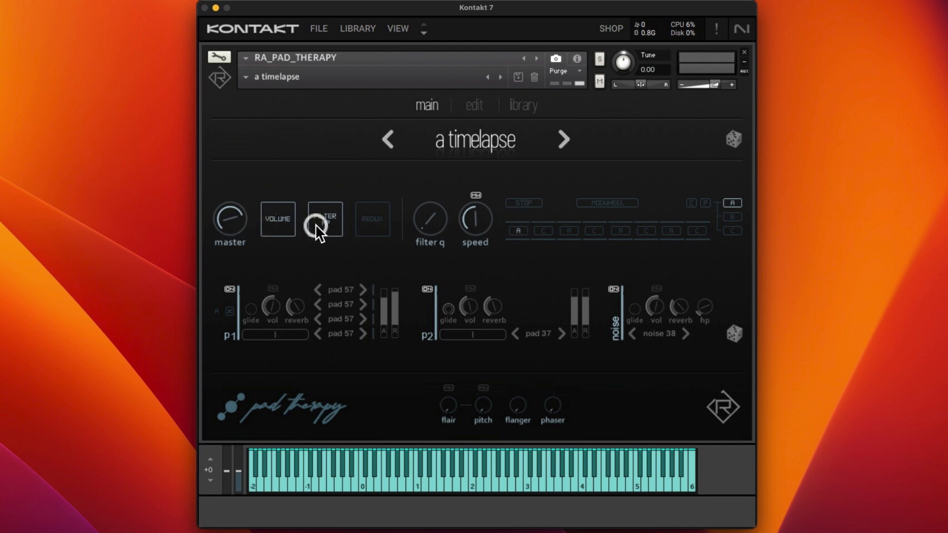
left_click(315, 224)
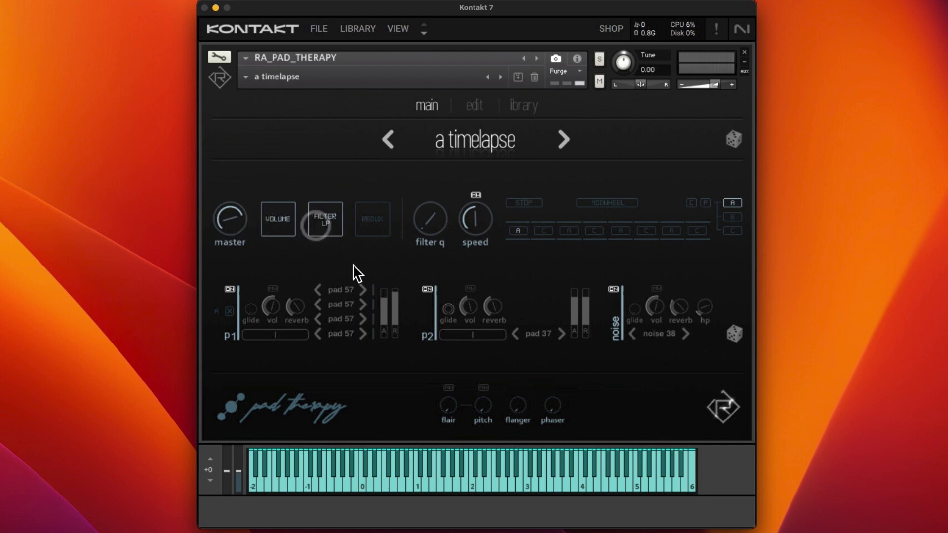
left_click(371, 229)
left_click_drag(232, 217, 235, 227)
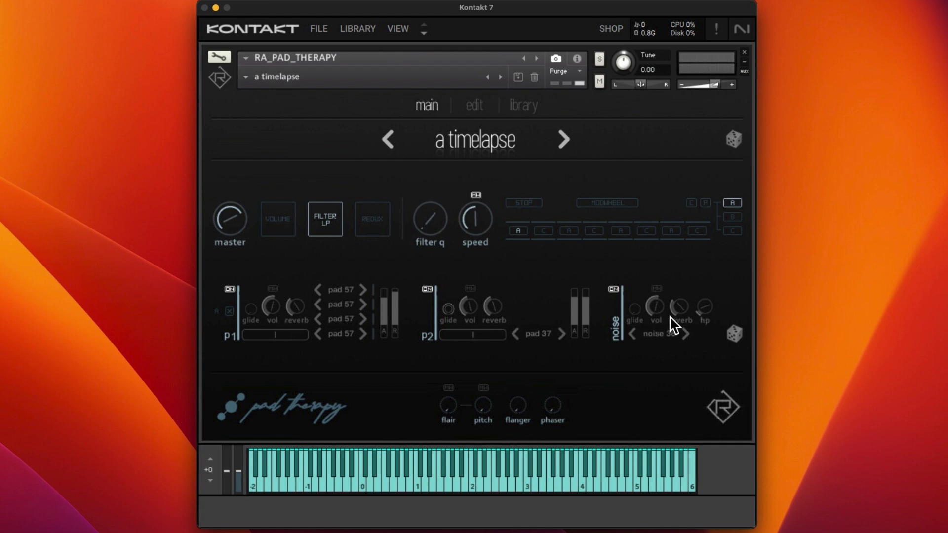
Step: Try the noise layer's high-pass and on/off controls, and lower the P1 layer's release
mouse_move(706, 309)
left_mouse_down()
mouse_move(698, 282)
mouse_move(698, 299)
left_mouse_up()
left_click(614, 288)
left_click_drag(393, 299, 396, 309)
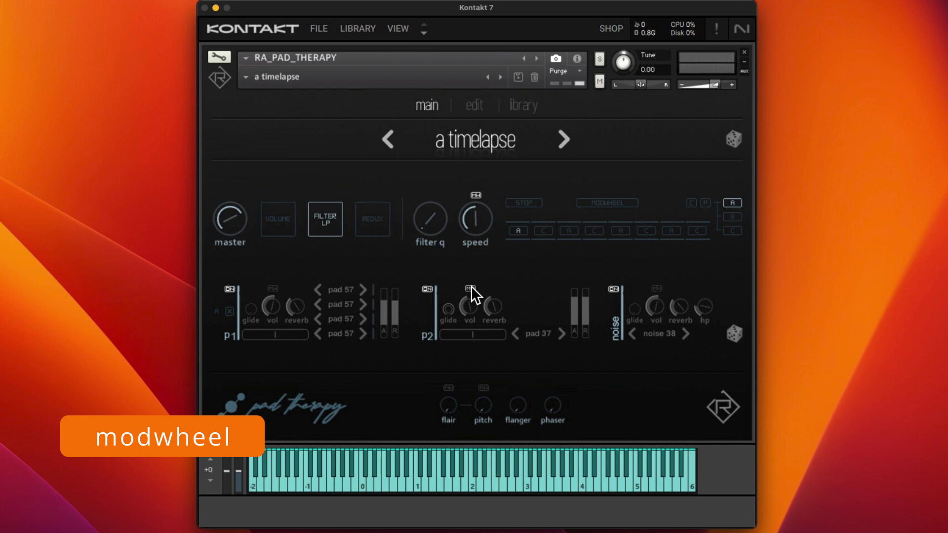
Step: Link the P1 and P2 volumes of section A to the mod wheel and check the links on the edit page
left_click(473, 106)
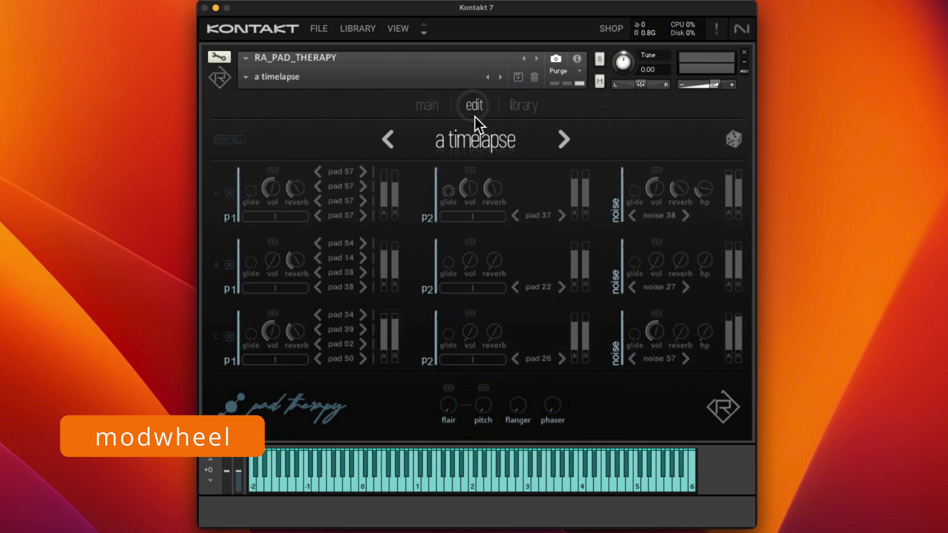
left_click(407, 104)
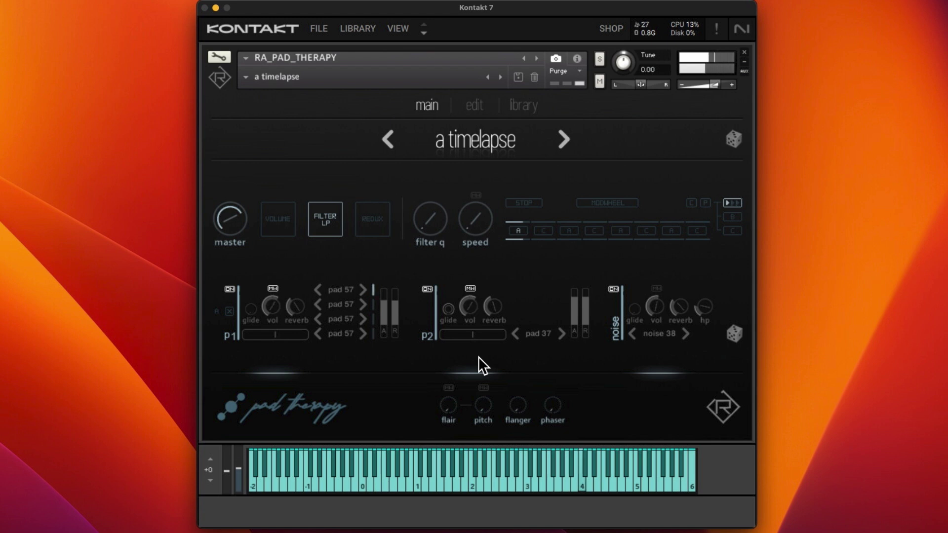
left_click(477, 105)
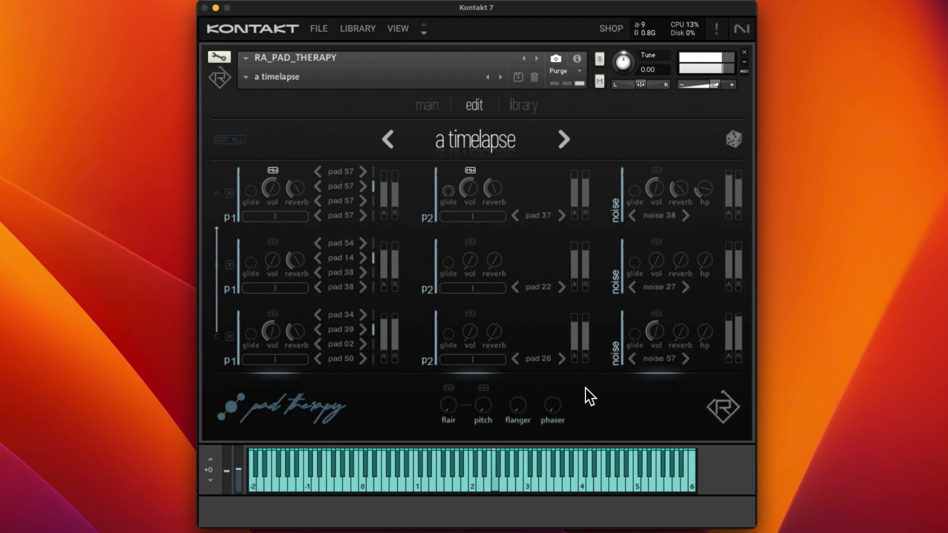
left_click(446, 387)
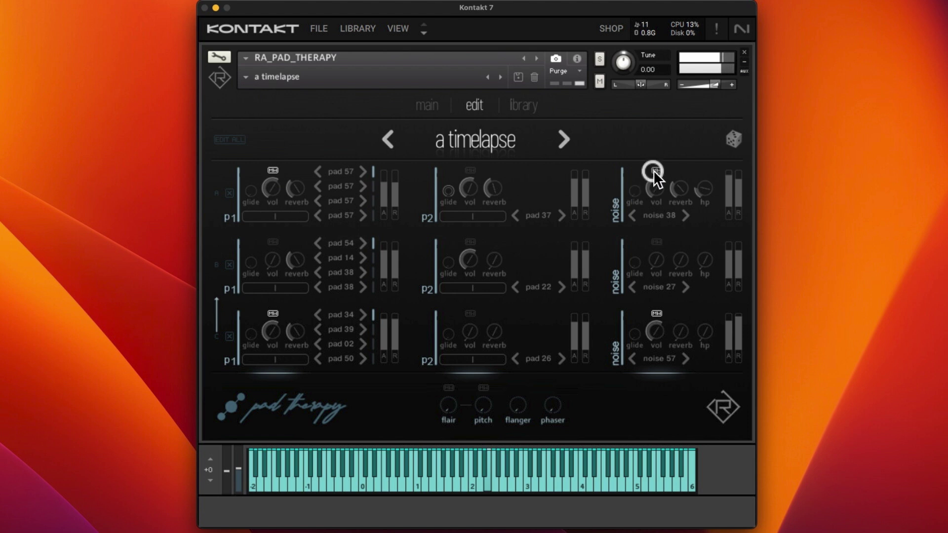
Step: Remove the mod wheel links from section C's noise and P1 volumes, and link section A's P2 volume
left_click(656, 312)
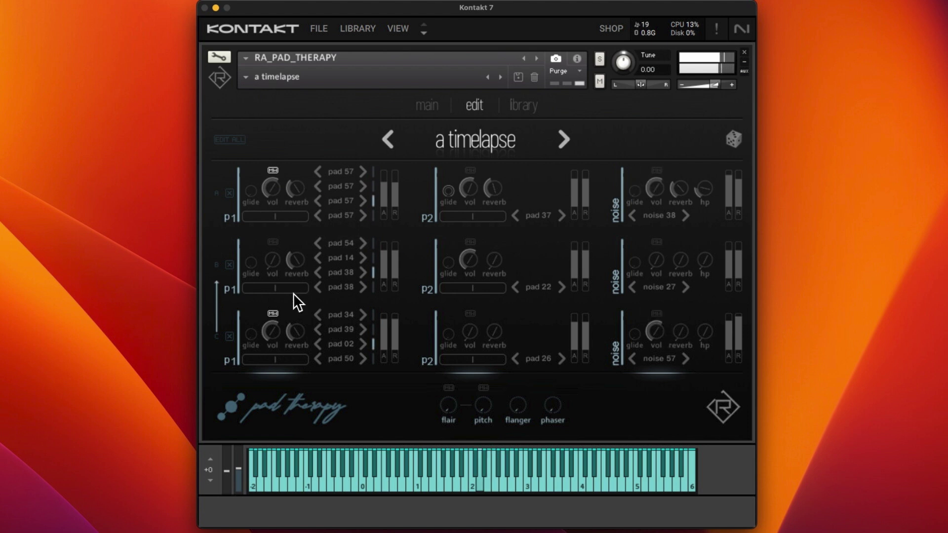
left_click(273, 311)
left_click(472, 172)
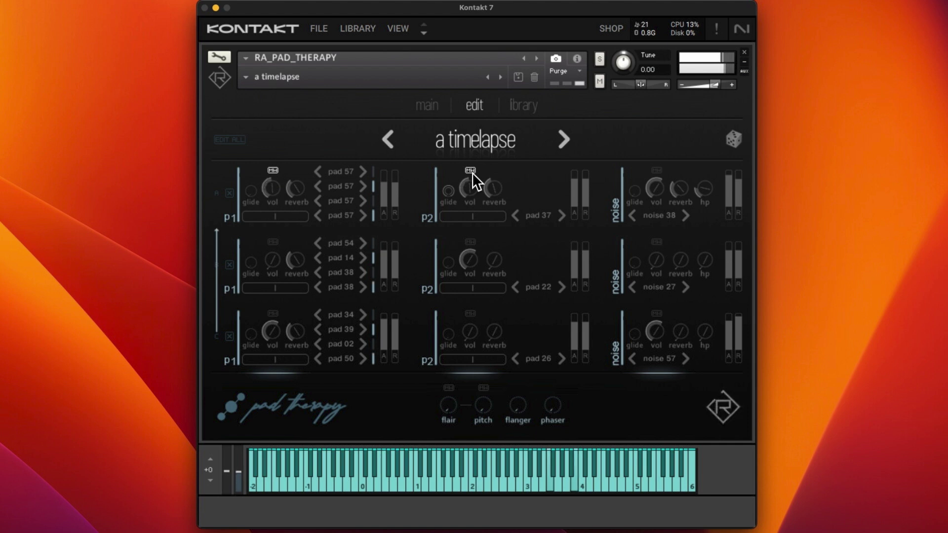
Step: Return to the main page, try mod wheel control of speed, flair and pitch, and raise the phaser
left_click(425, 104)
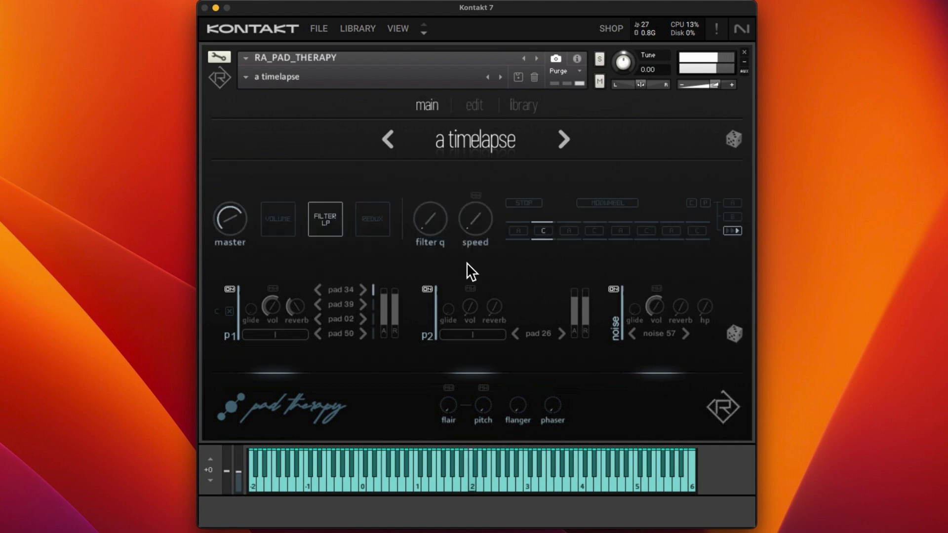
left_click(474, 194)
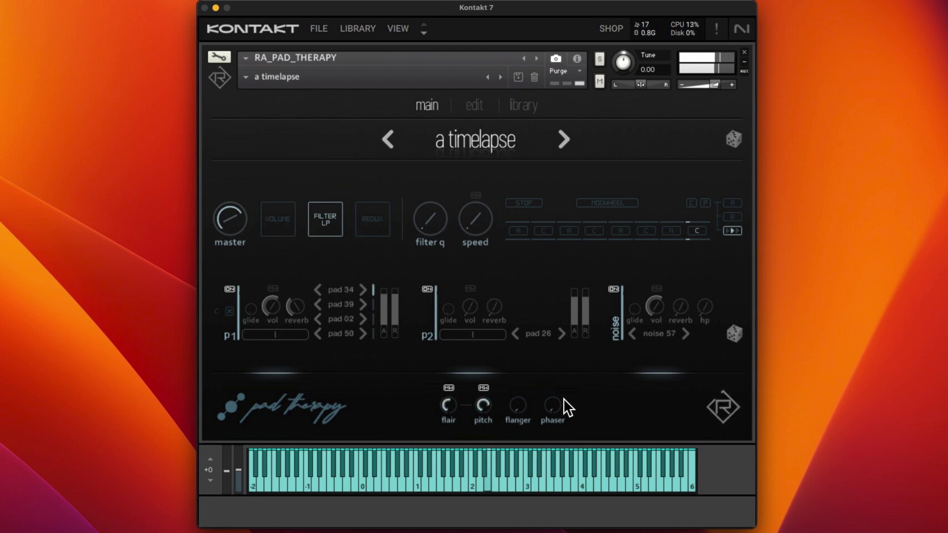
left_click_drag(553, 402, 543, 339)
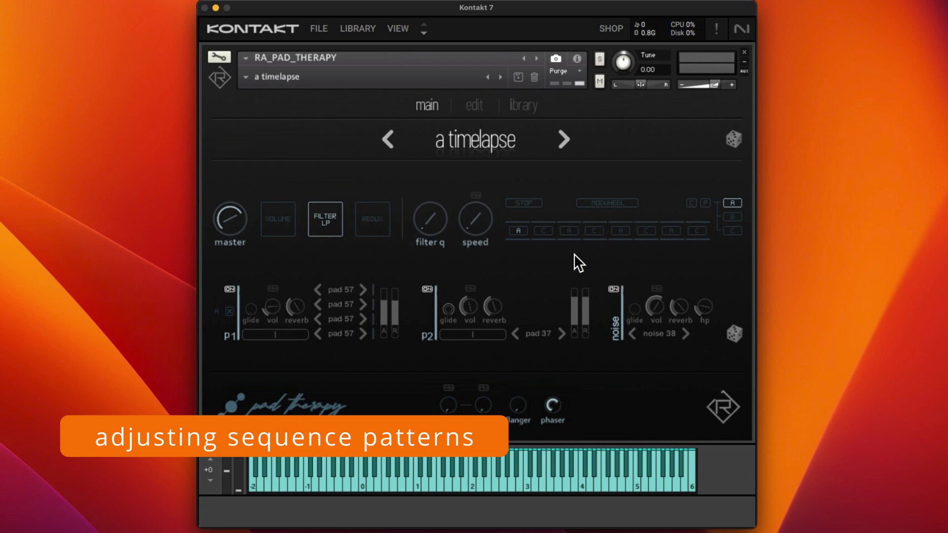
Step: Change the second, third and sixth slots of the sequence pattern, setting the second to B, and check the playback on the edit page
left_click(542, 230)
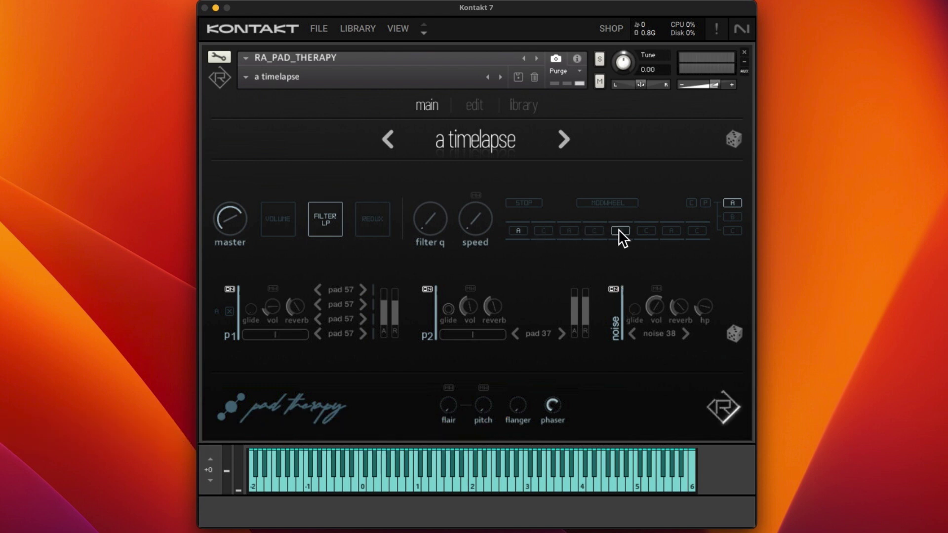
left_click(567, 231)
left_click(545, 232)
left_click(571, 232)
left_click(647, 231)
left_click(474, 105)
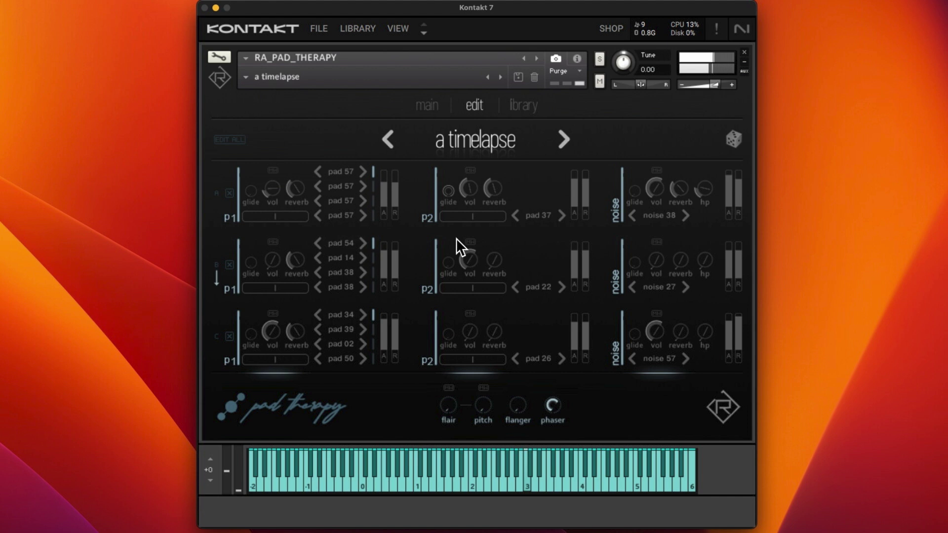
left_click(426, 109)
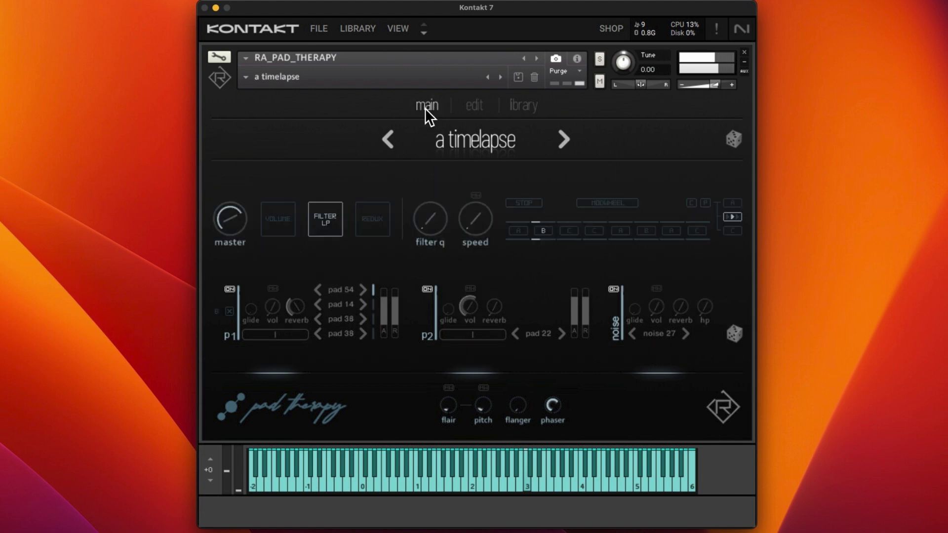
Step: Alternate between the edit and main pages to follow the sequence playback through sections A, B and C
left_click(482, 106)
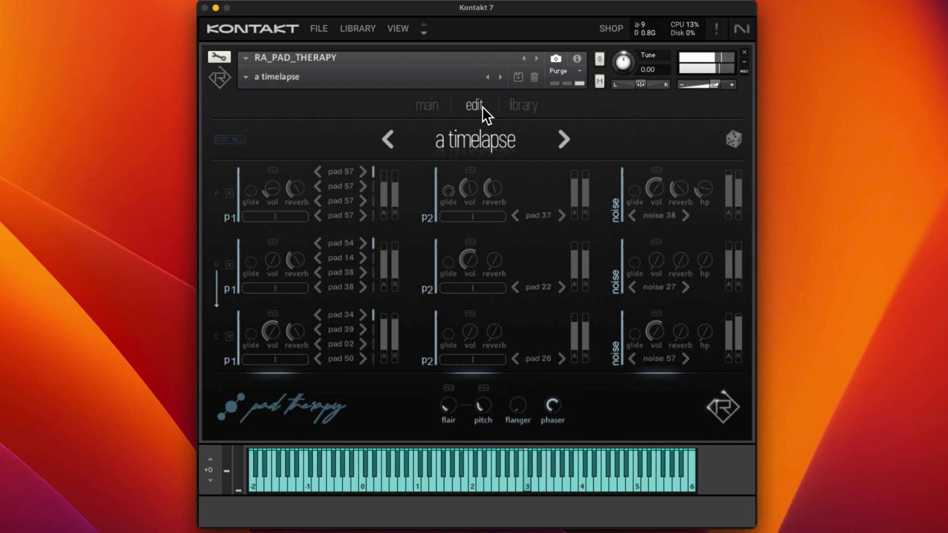
left_click(428, 106)
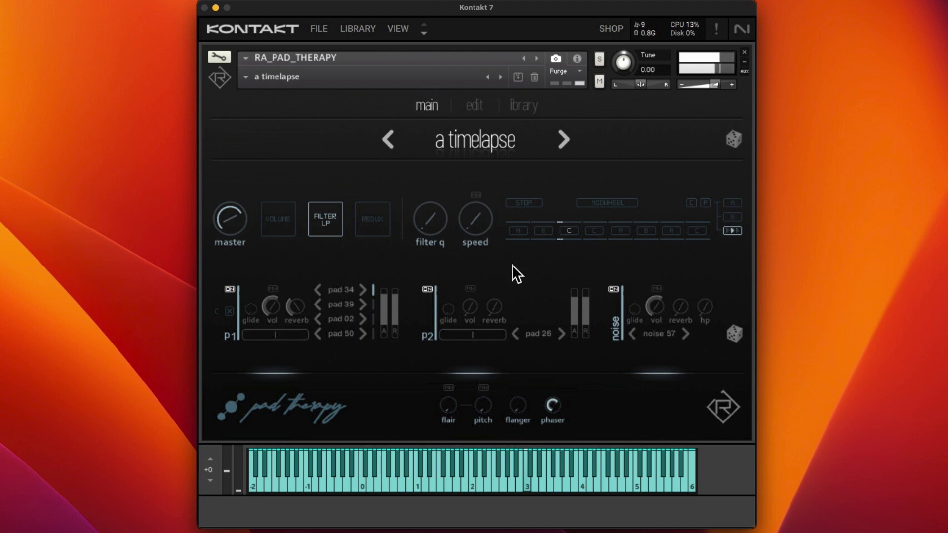
left_click(488, 104)
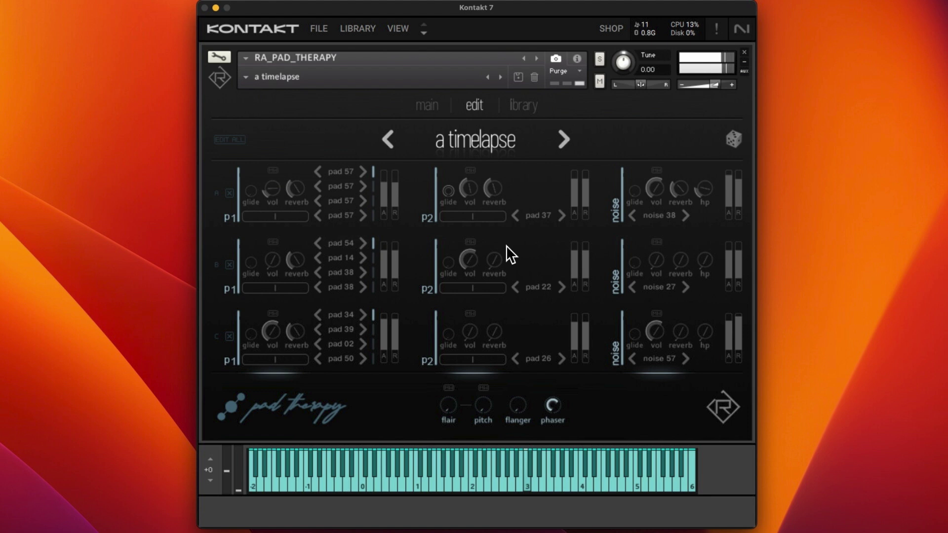
left_click(431, 102)
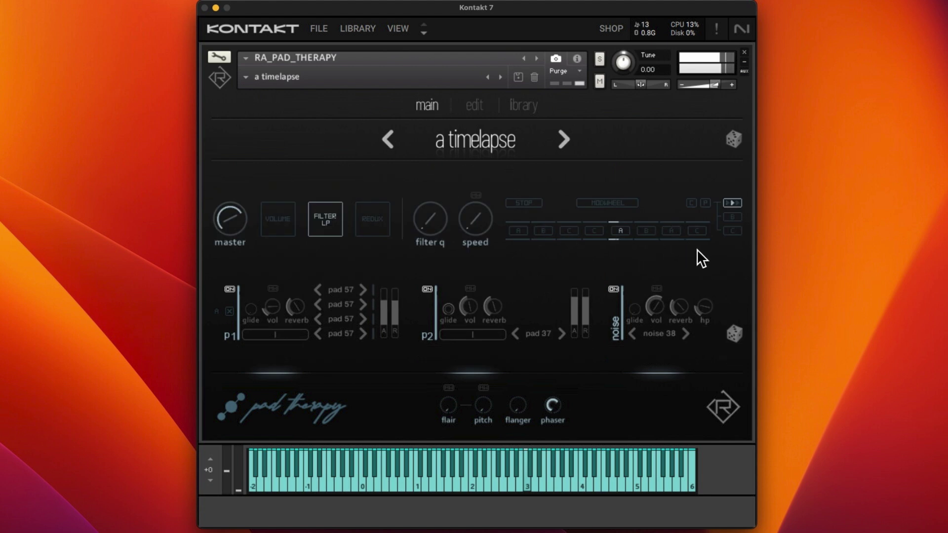
left_click(475, 102)
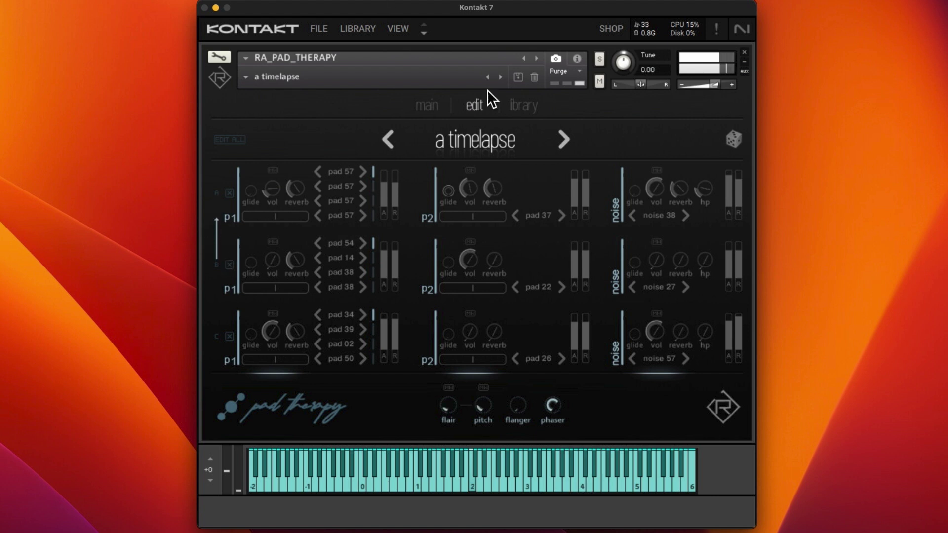
left_click(427, 106)
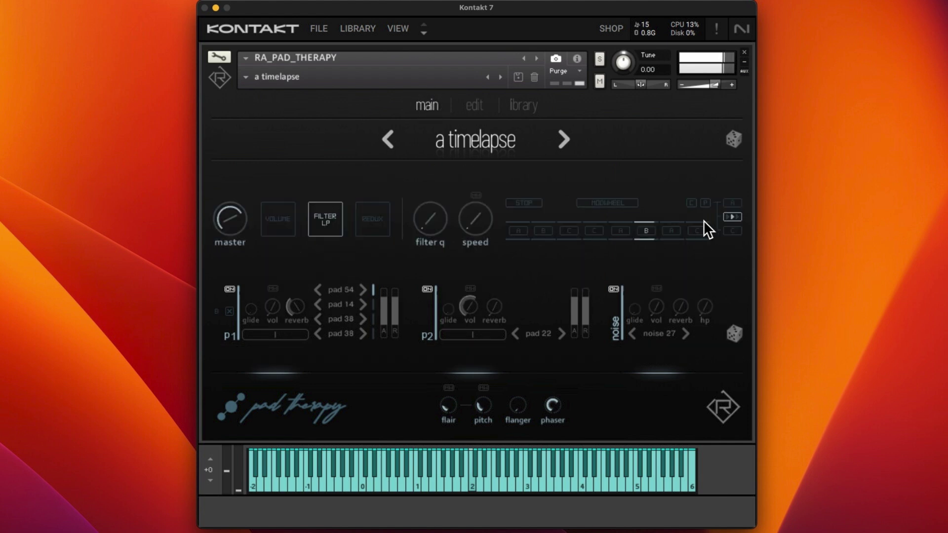
left_click(477, 107)
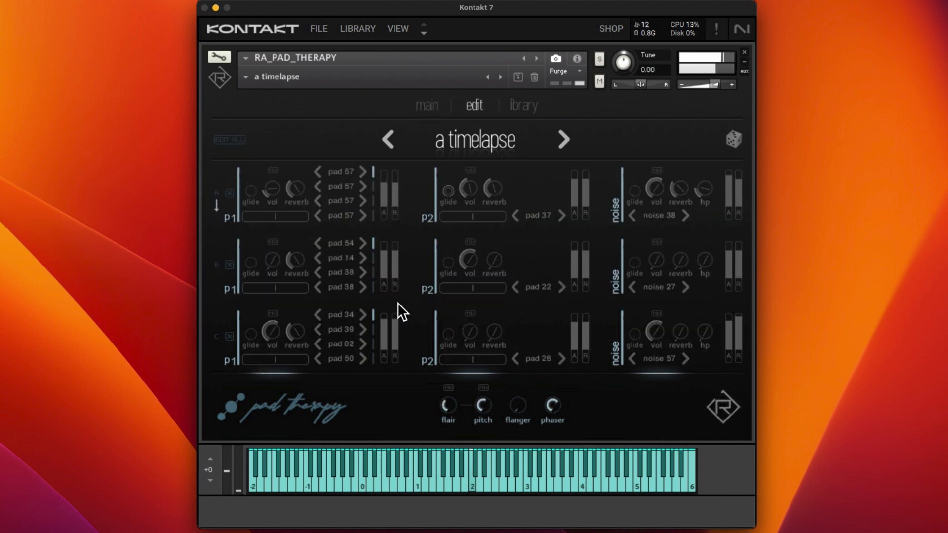
left_click(435, 105)
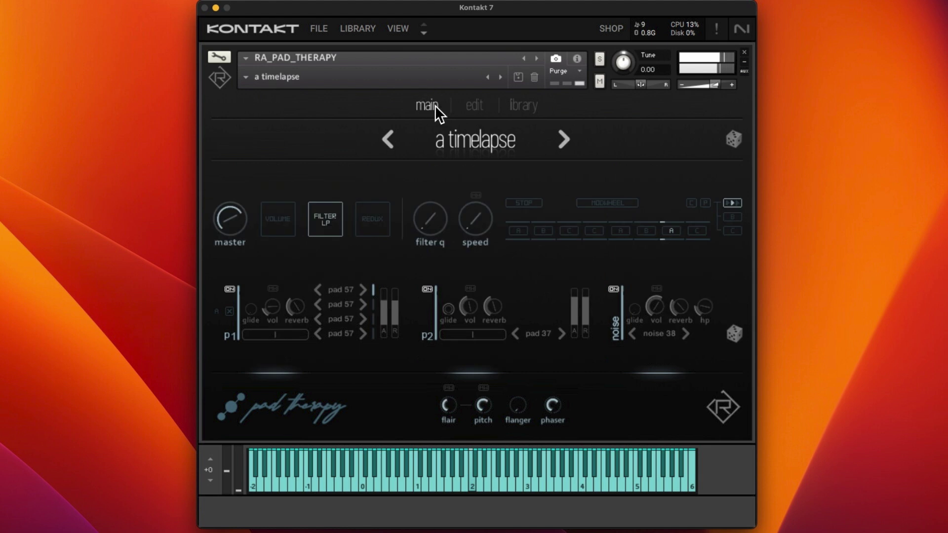
left_click(471, 105)
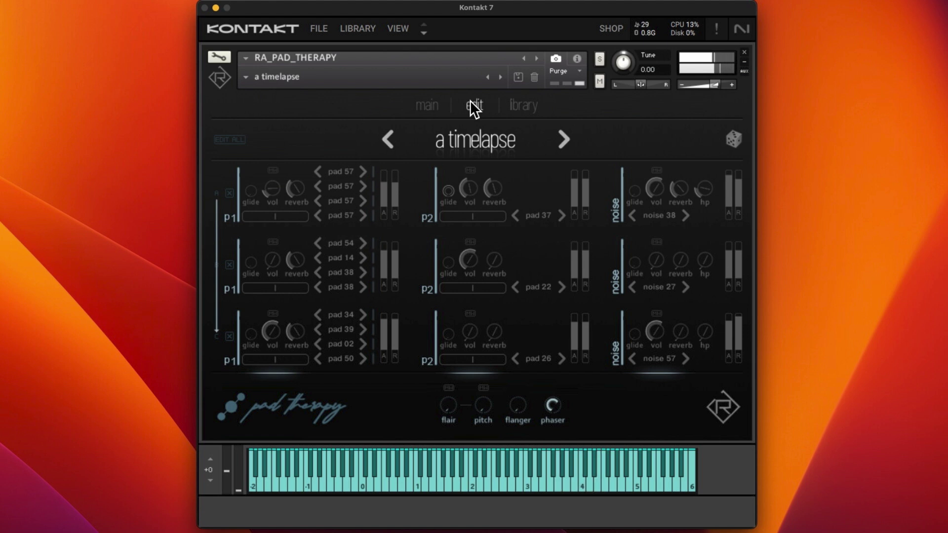
left_click(433, 105)
left_click(729, 230)
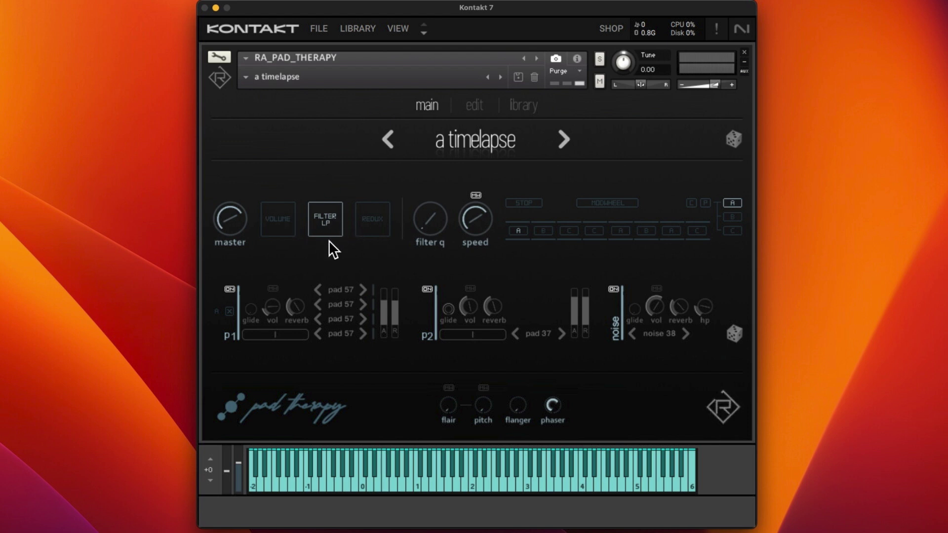
Step: Load the DTC Aurora Borealis snapshot and look through the library page and its layers on the edit page
left_click(277, 75)
left_click(301, 224)
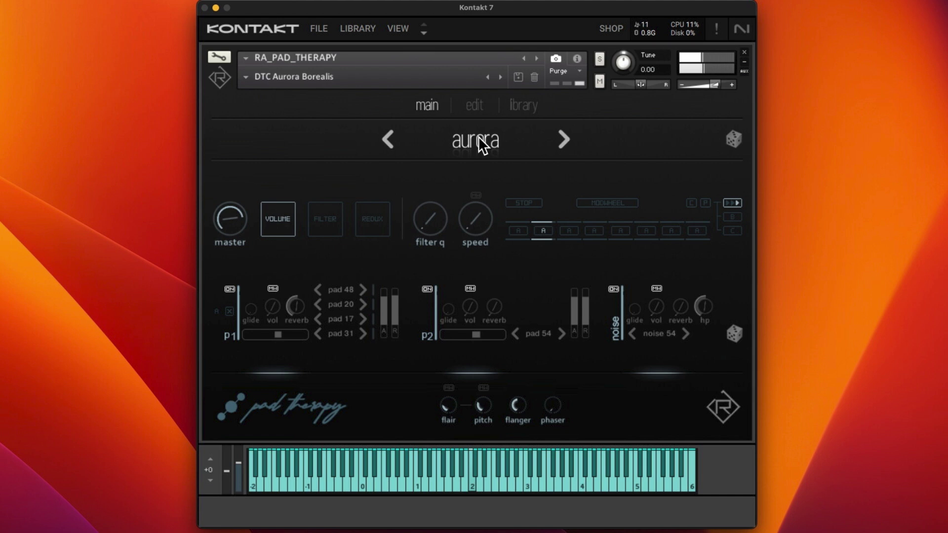
left_click(515, 104)
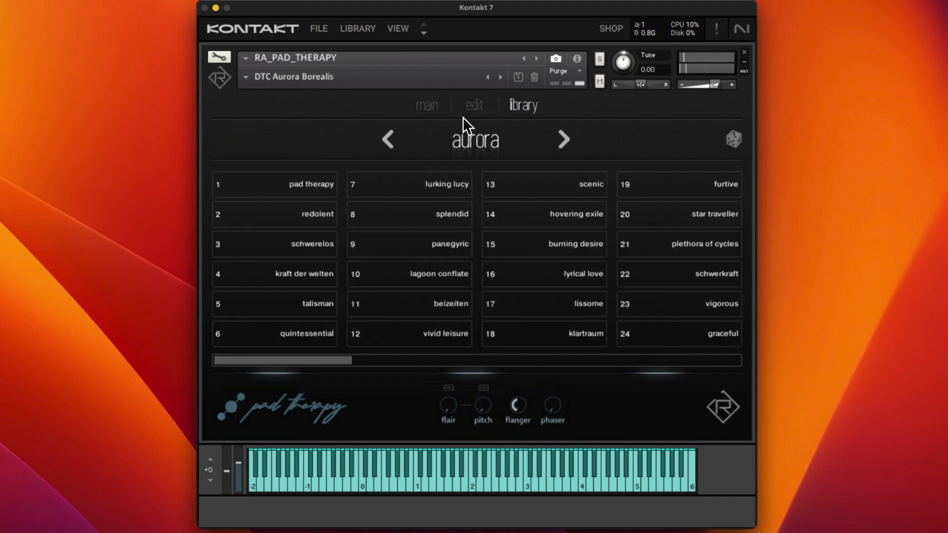
left_click(471, 107)
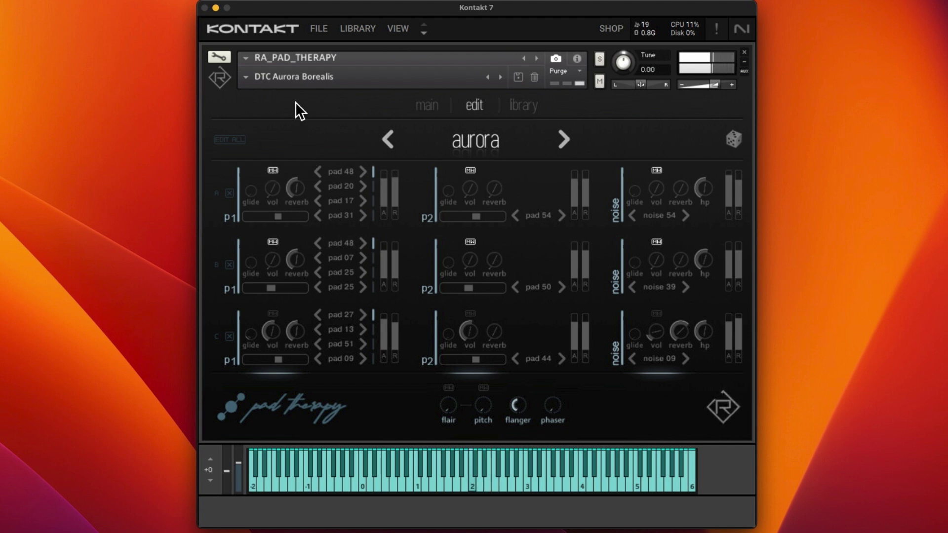
Step: Load the DTC Blade Desire snapshot, check its layers on the edit page, and turn off mod wheel control of the sequence
left_click(291, 76)
left_click(304, 71)
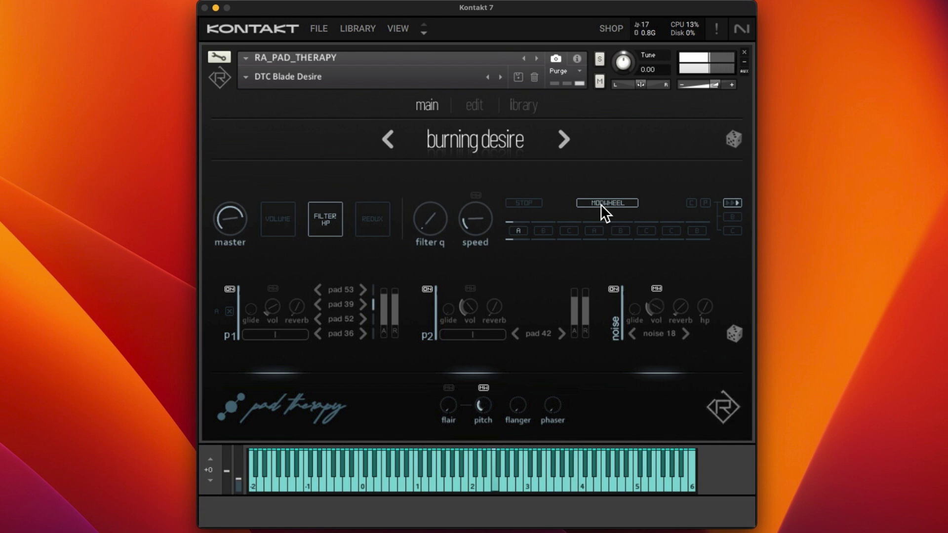
left_click(474, 105)
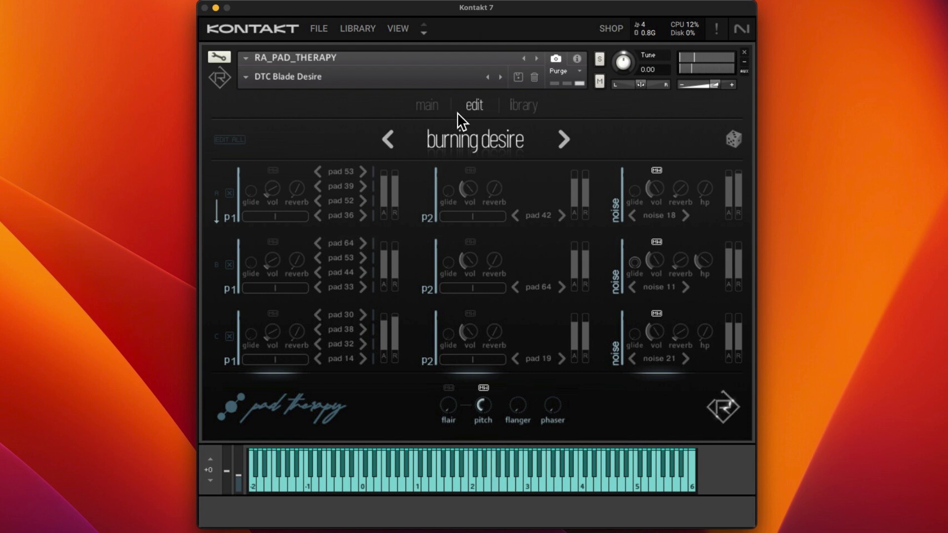
left_click(434, 106)
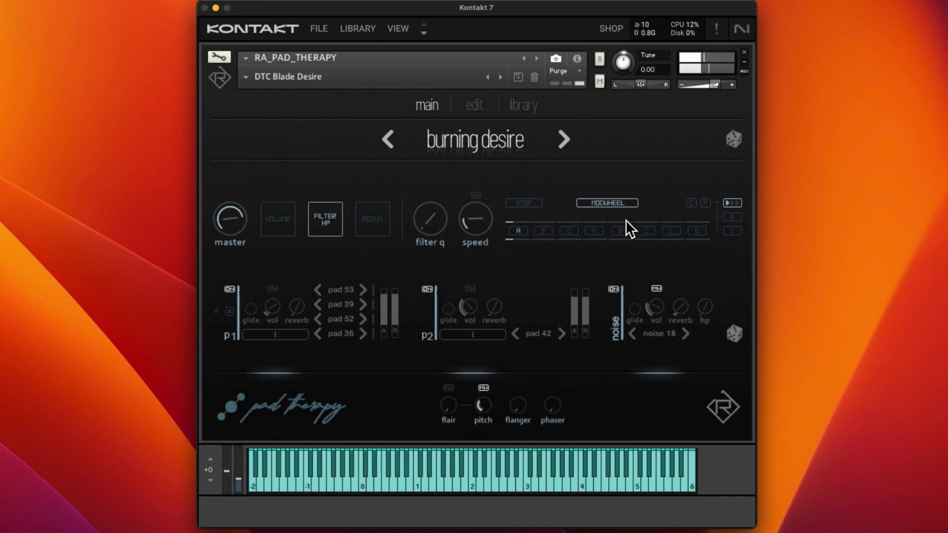
left_click(610, 205)
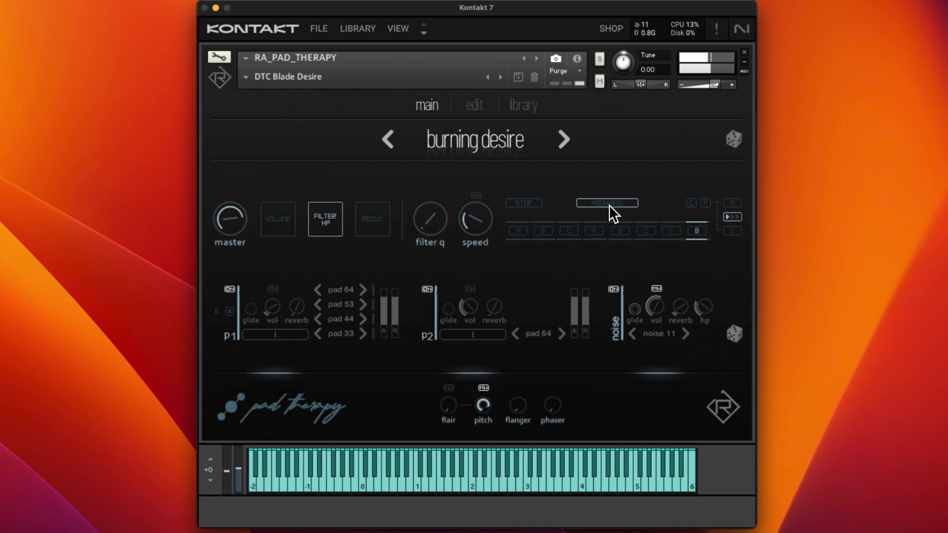
Step: Load the DTC Cloud Formation snapshot and check its playback on the edit page before returning to the main page
left_click(246, 75)
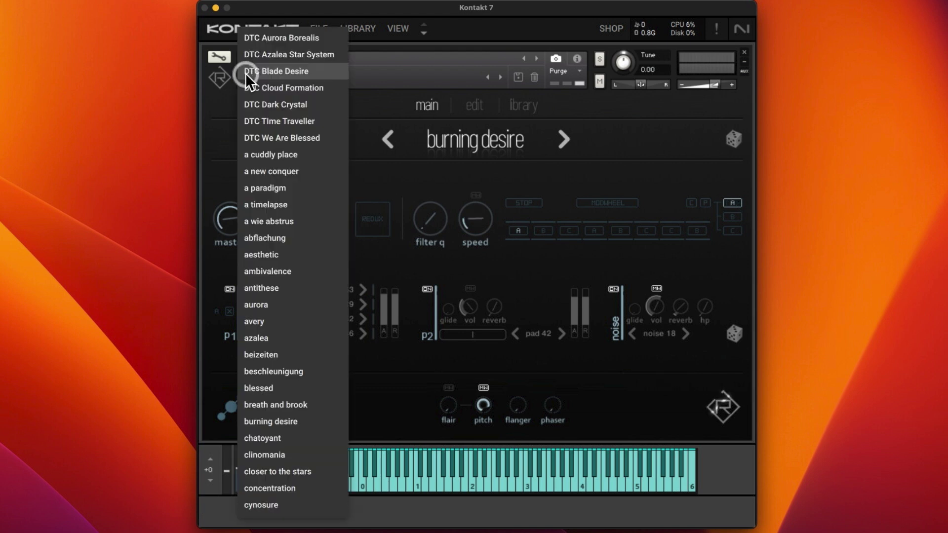
left_click(259, 89)
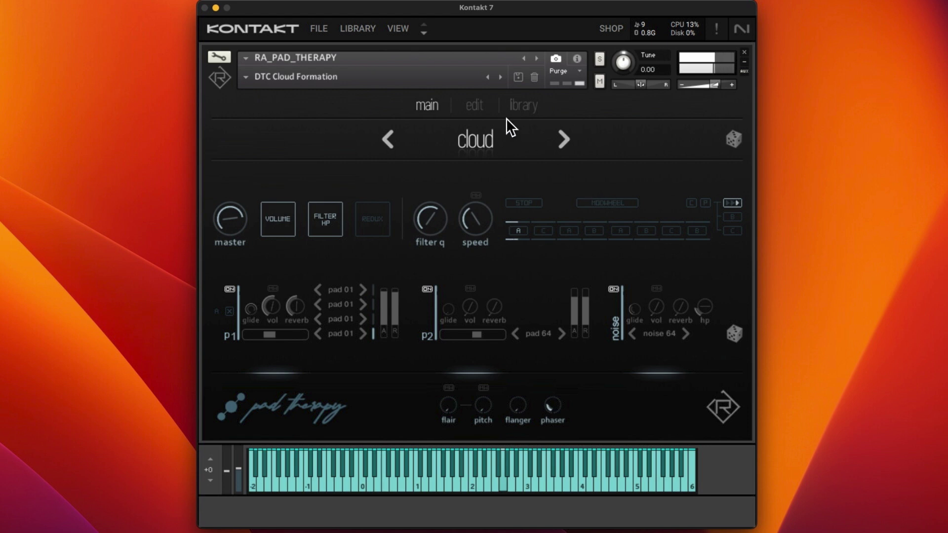
left_click(474, 105)
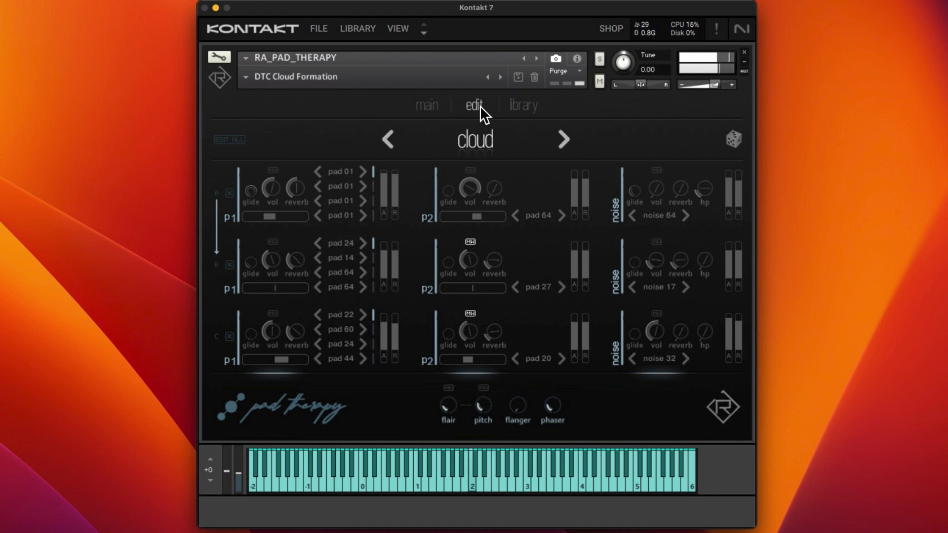
left_click(426, 105)
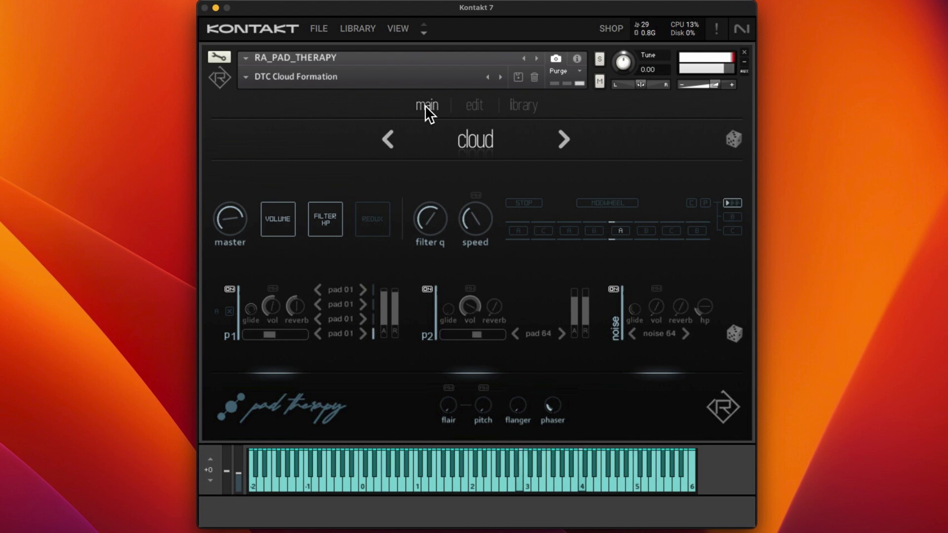
Step: Load the DTC TIme Traveller snapshot and check its playback on the edit page before returning to the main page
left_click(246, 76)
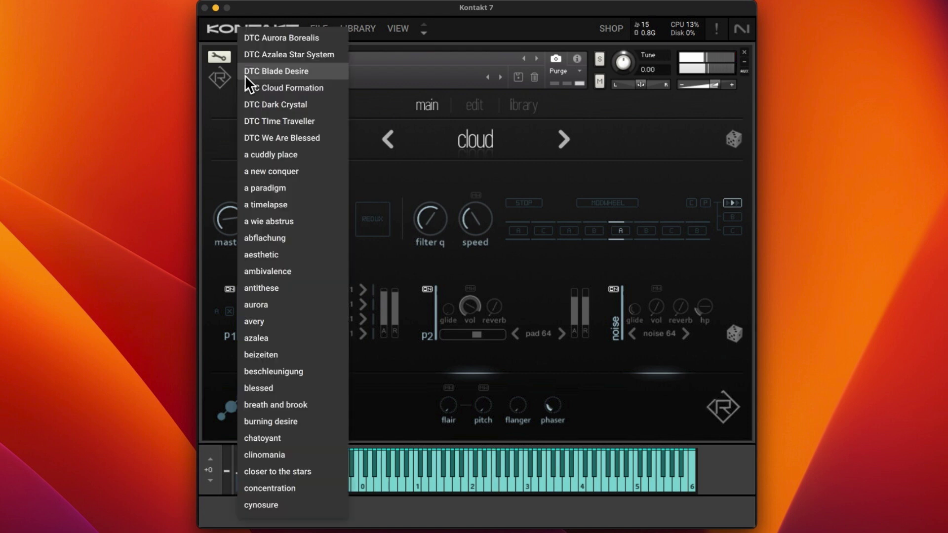
left_click(274, 122)
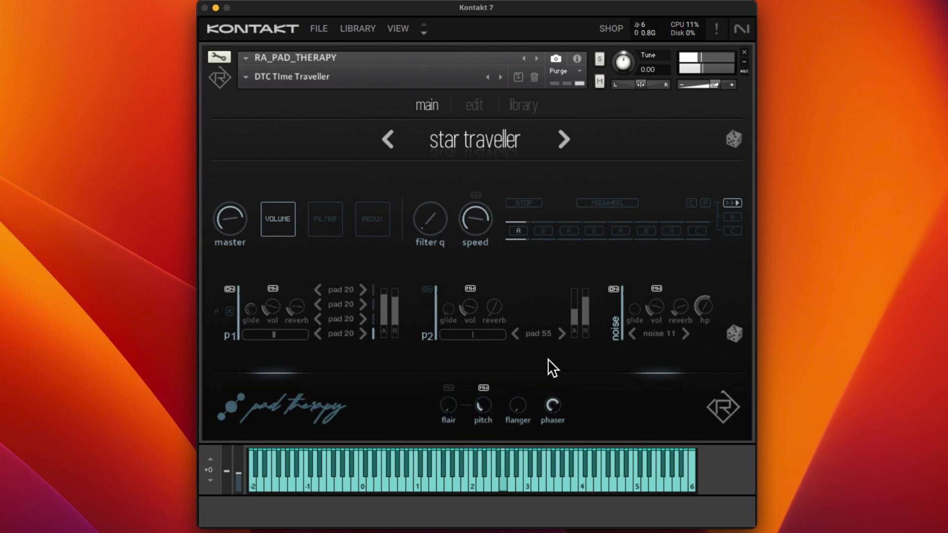
left_click(475, 107)
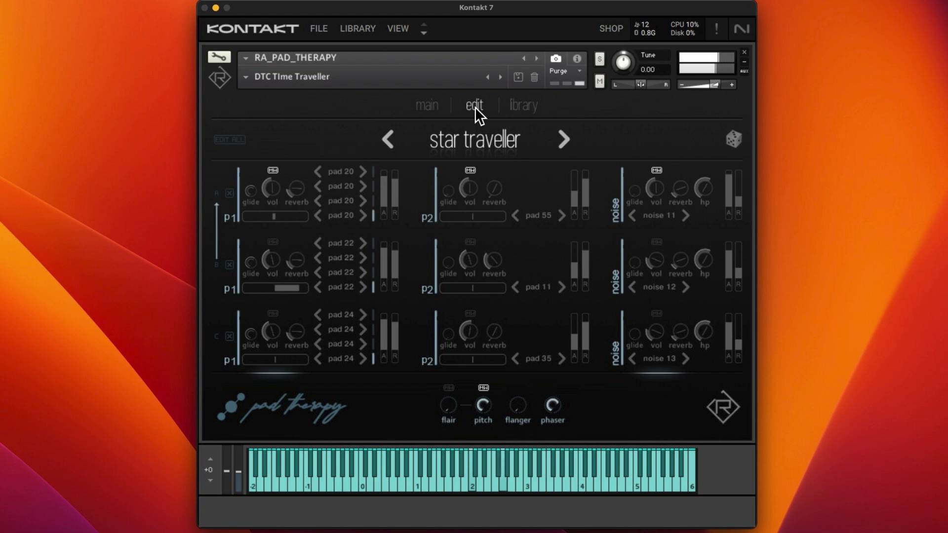
left_click(418, 105)
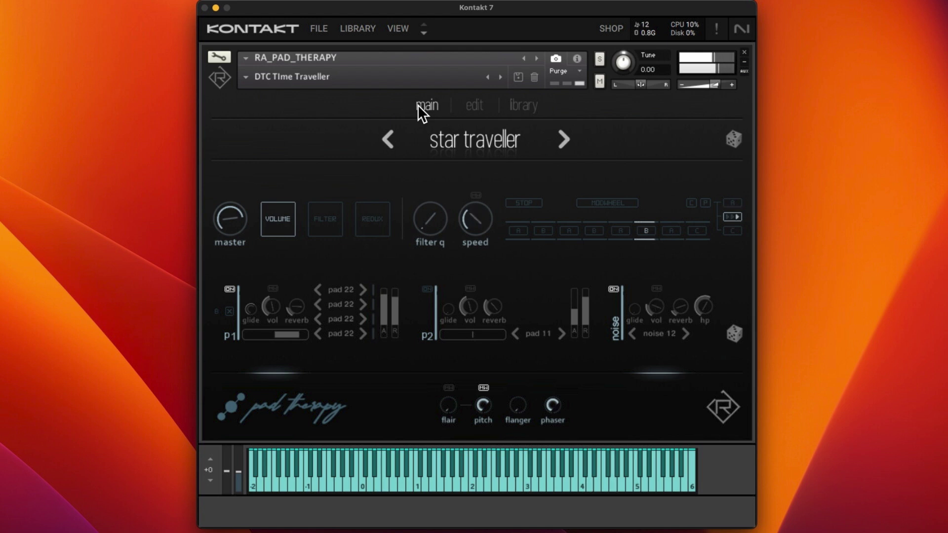
Step: Load the DTC Dark Crystal snapshot and show its layers on the edit page
left_click(253, 79)
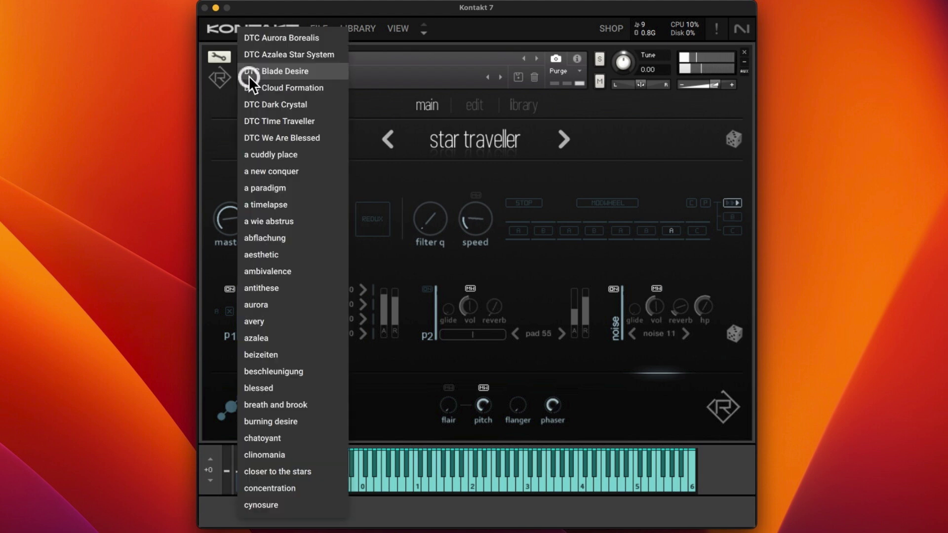
left_click(273, 113)
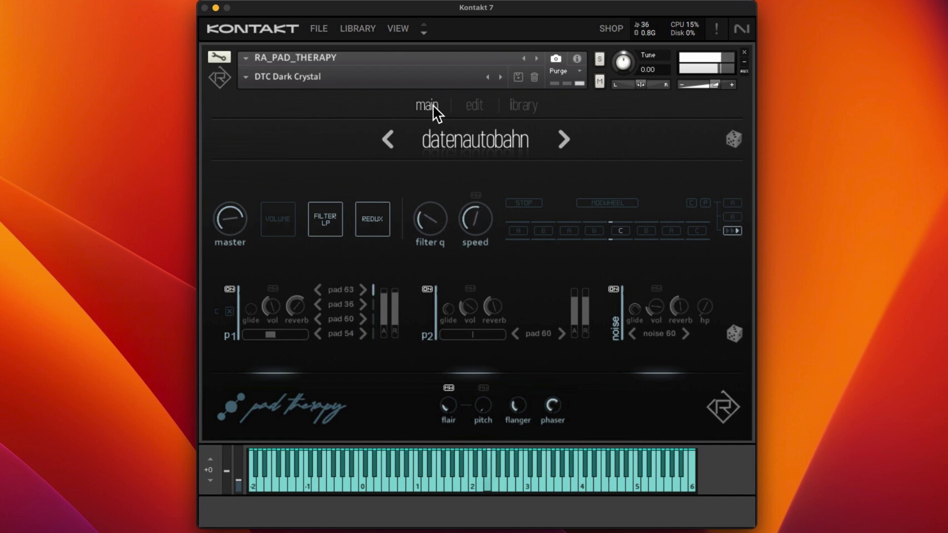
left_click(480, 105)
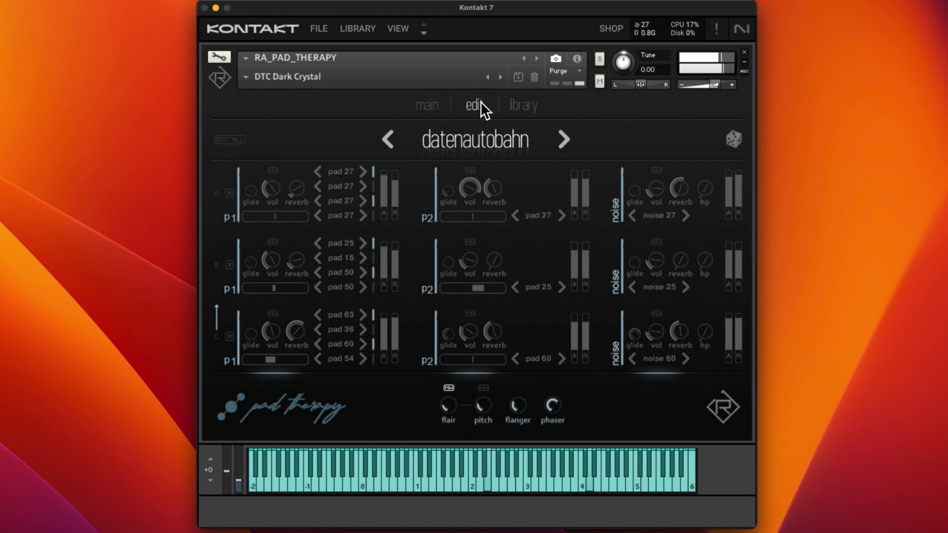